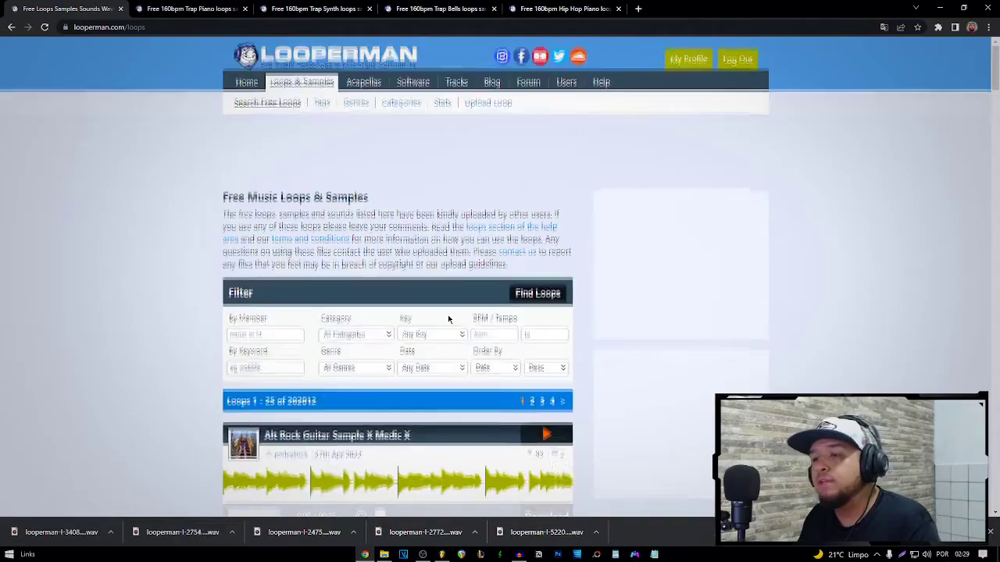
Step: Filter the free loops by key F#m and a tempo from 160 to 160 BPM, and browse the results
scroll(449, 319, "down", 1)
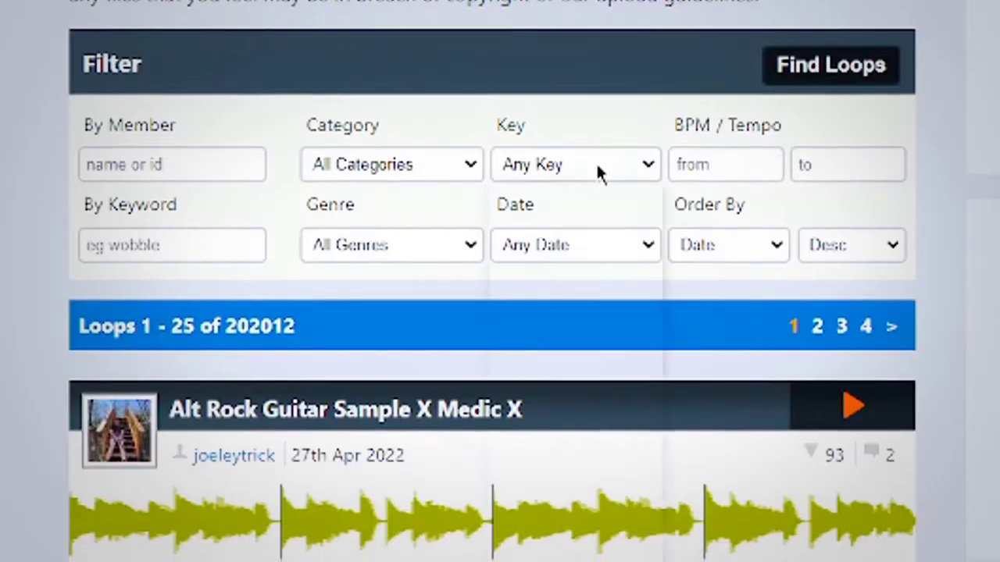
left_click(444, 286)
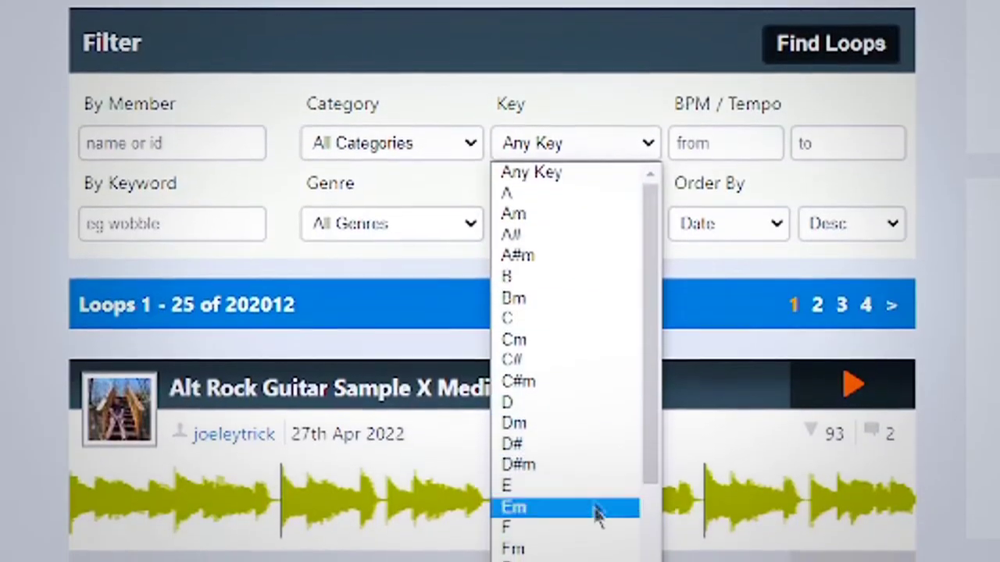
left_click(582, 556)
left_click(616, 293)
type("160")
key("Tab")
type("160")
key("Return")
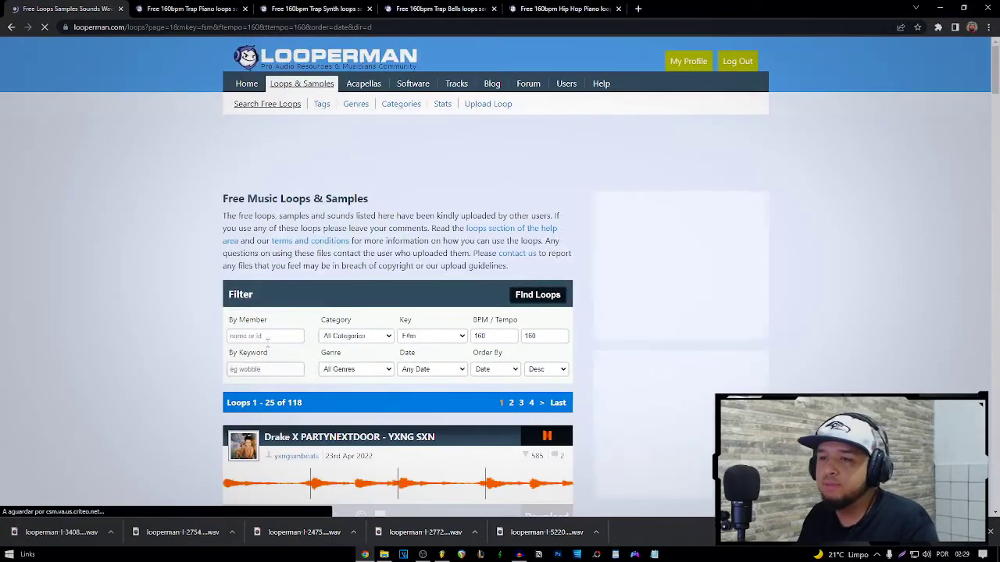
scroll(299, 360, "down", 10)
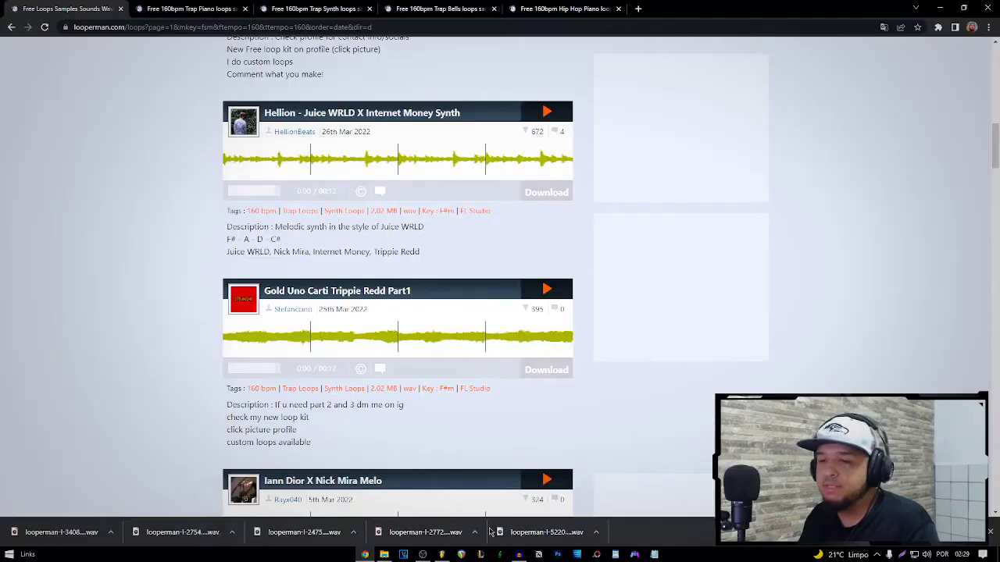
Step: Switch to FL Studio, set the project tempo to 160 BPM and add the five downloaded Looperman loops to separate playlist tracks
left_click(441, 554)
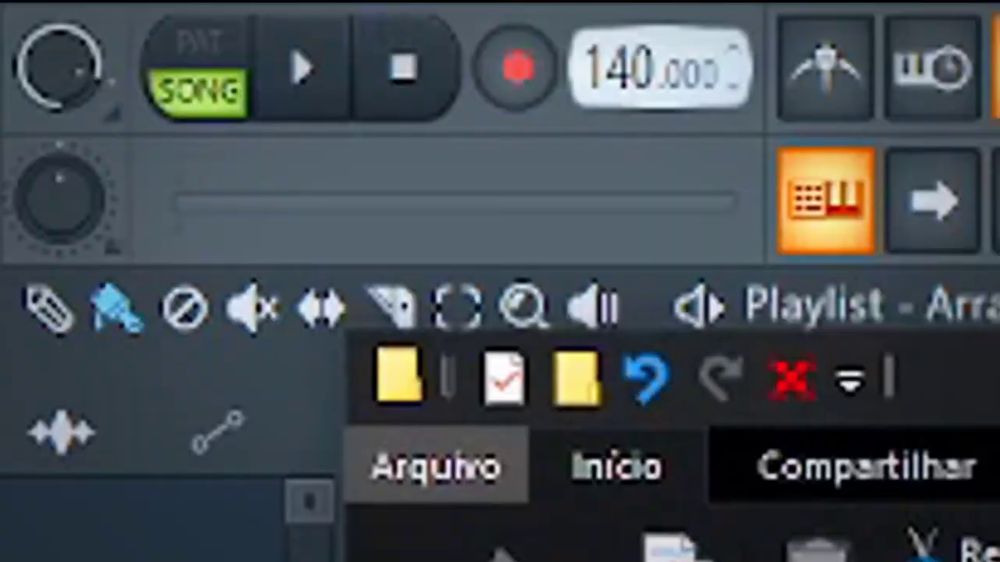
left_click_drag(660, 69, 660, 39)
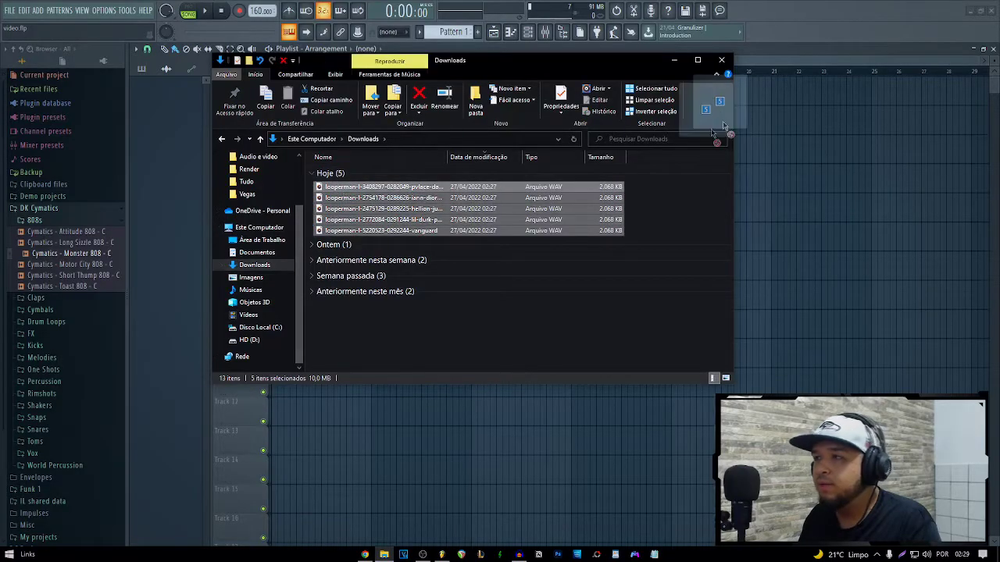
left_click_drag(749, 104, 782, 101)
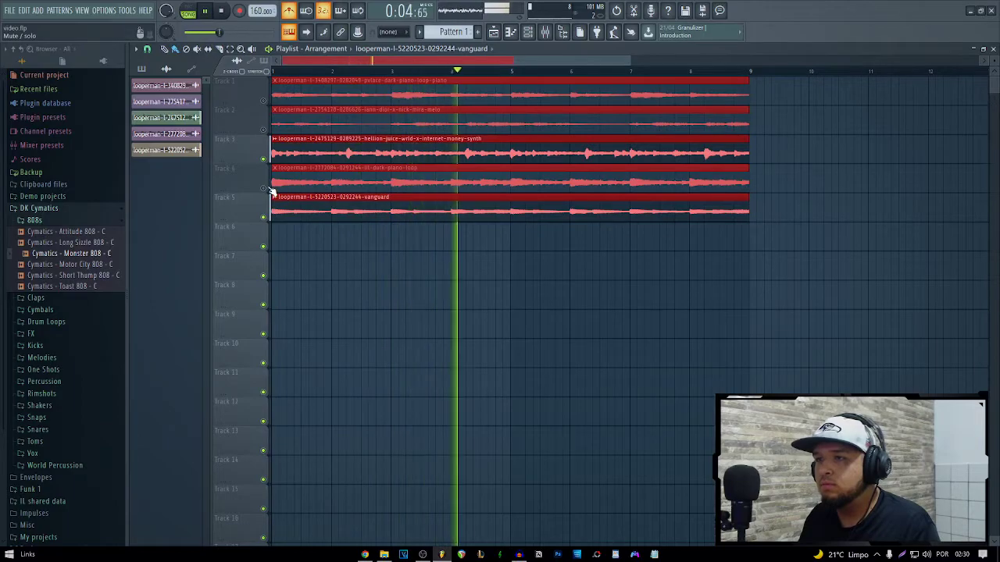
Step: Stop the playback and unmute the vanguard loop on Track 3
key("space")
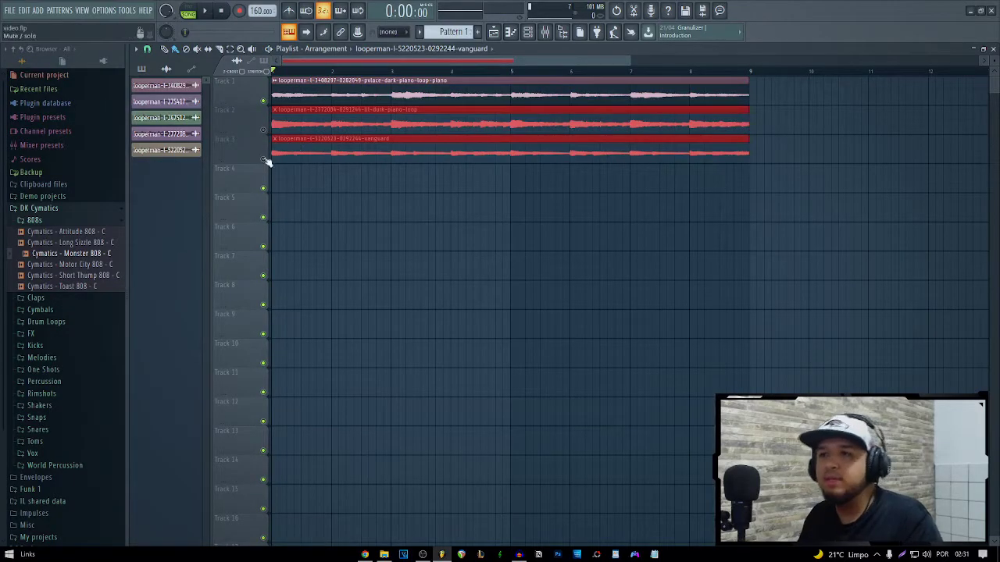
left_click(263, 159)
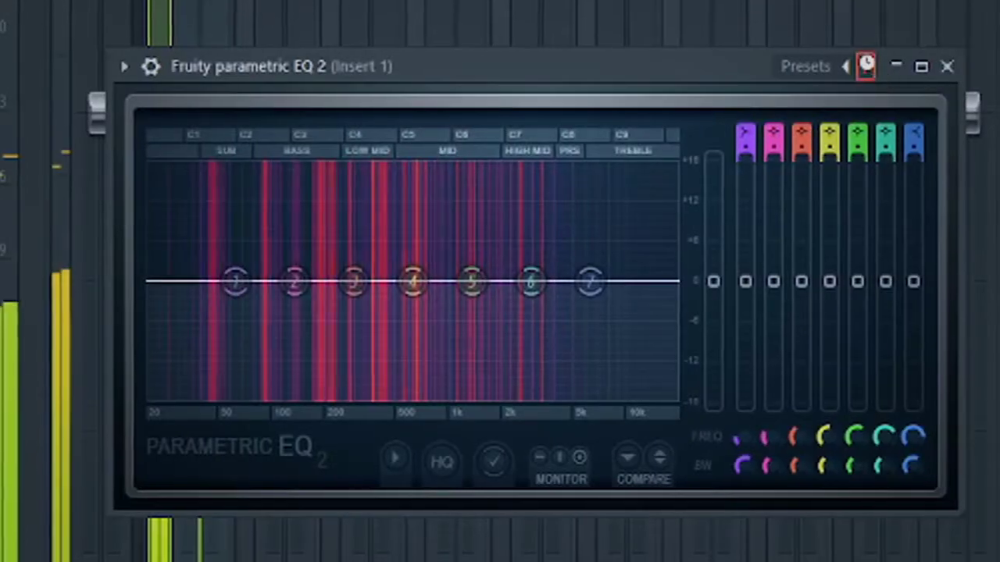
Step: Raise the low-cut band of Insert 1's Fruity parametric EQ 2 to about 100 Hz
left_click_drag(151, 281, 221, 283)
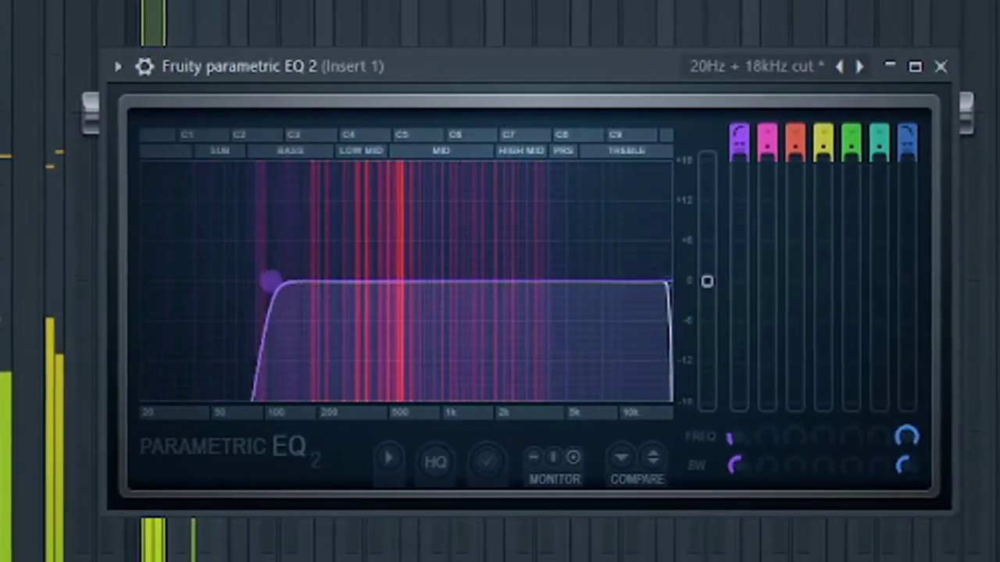
left_click_drag(299, 281, 293, 281)
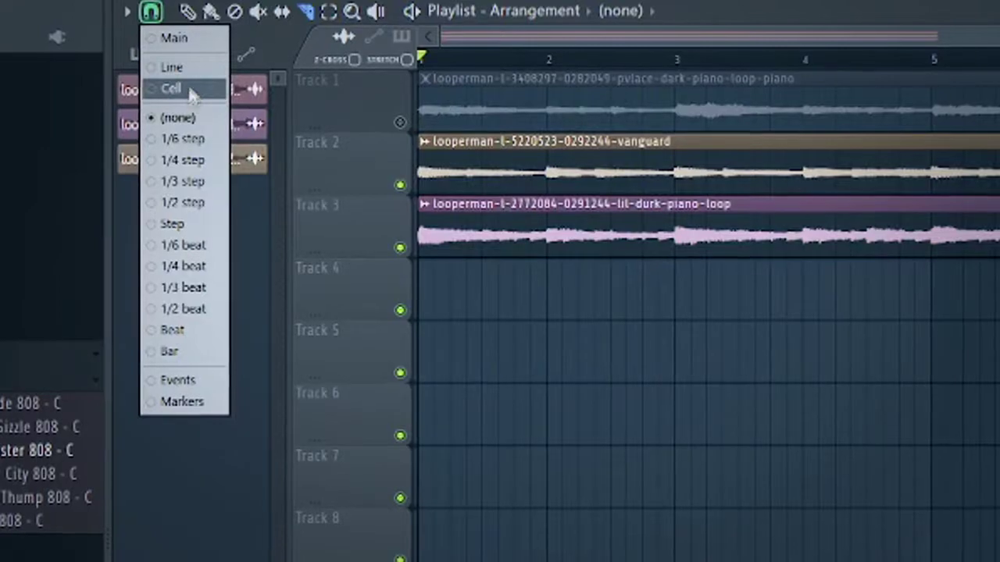
Step: Set the playlist snap to Cell and slice the vanguard and lil-durk piano loops at the bar lines
left_click(161, 87)
left_click_drag(549, 129, 547, 187)
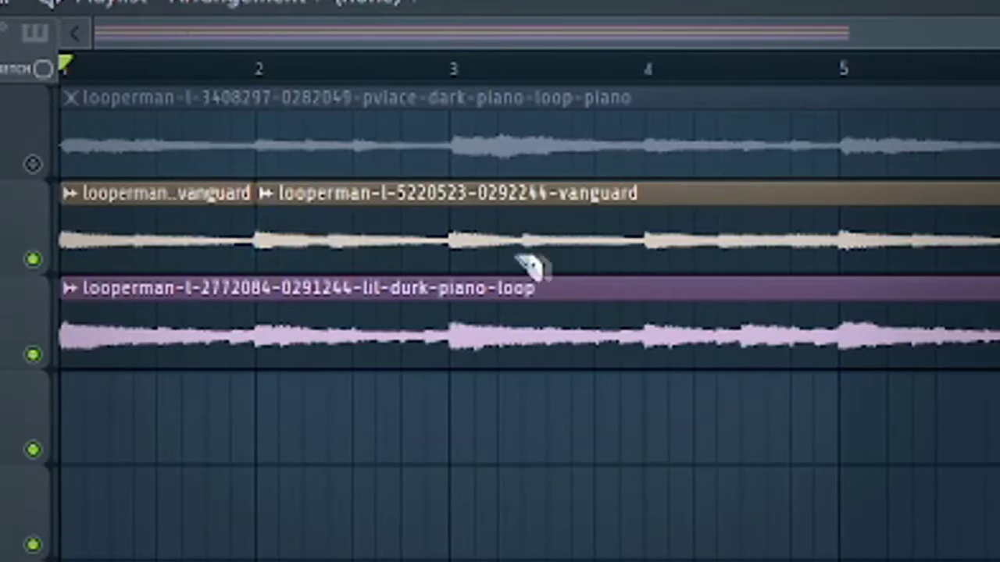
left_click_drag(468, 274, 473, 263)
mouse_move(643, 265)
left_mouse_down()
mouse_move(651, 184)
mouse_move(635, 184)
left_mouse_up()
left_click_drag(824, 173, 826, 273)
left_click_drag(391, 173, 395, 148)
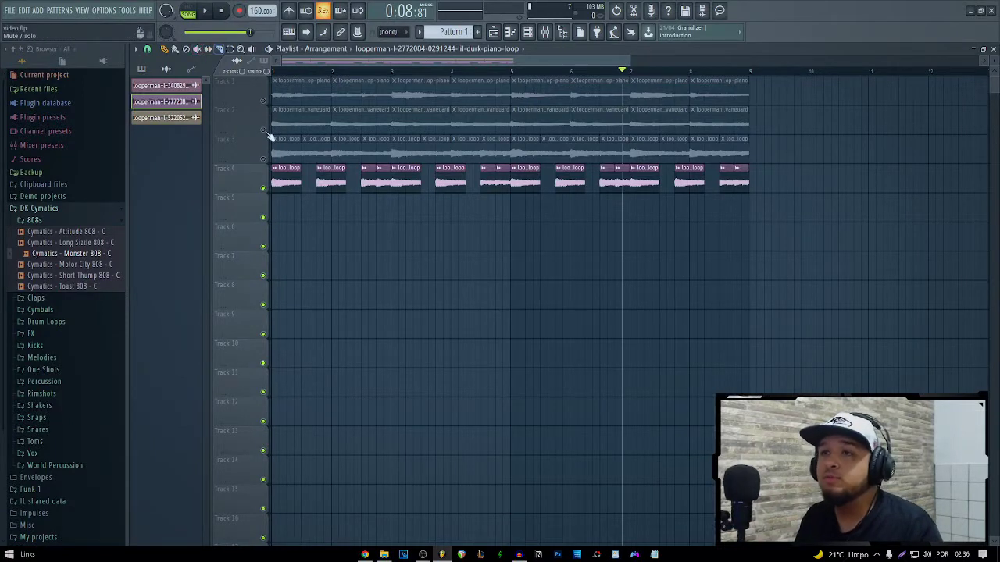
Step: Audition the sliced vanguard loop on Track 2 with the chopped lil-durk piano slices, and play back the layered arrangement
left_click(264, 130)
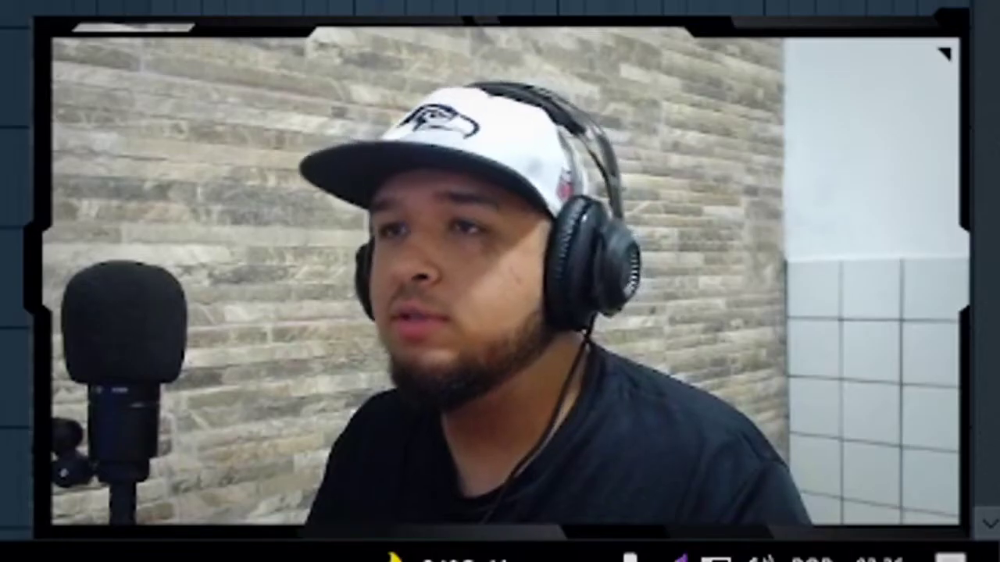
key("space")
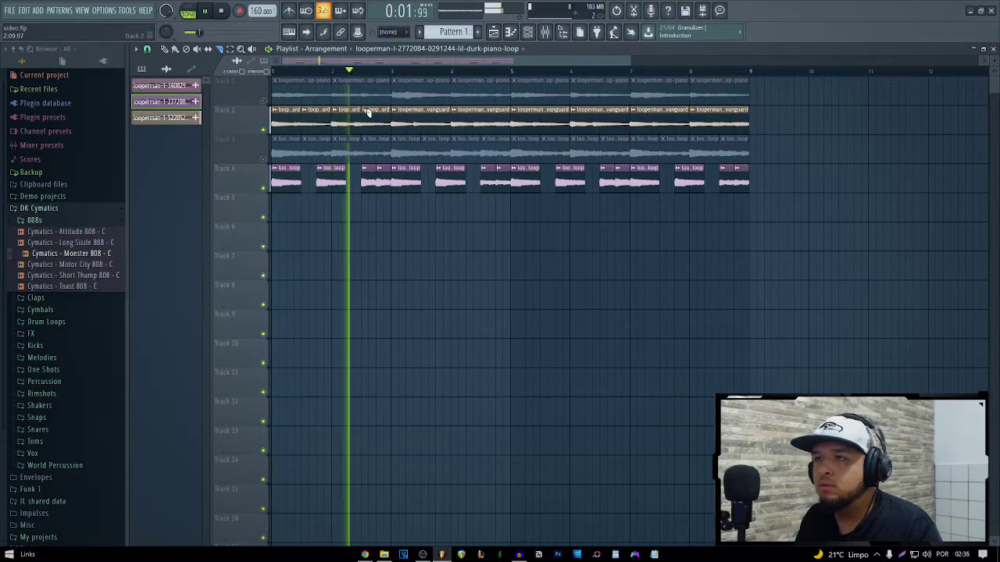
left_click(264, 130)
scroll(332, 129, "up", 2)
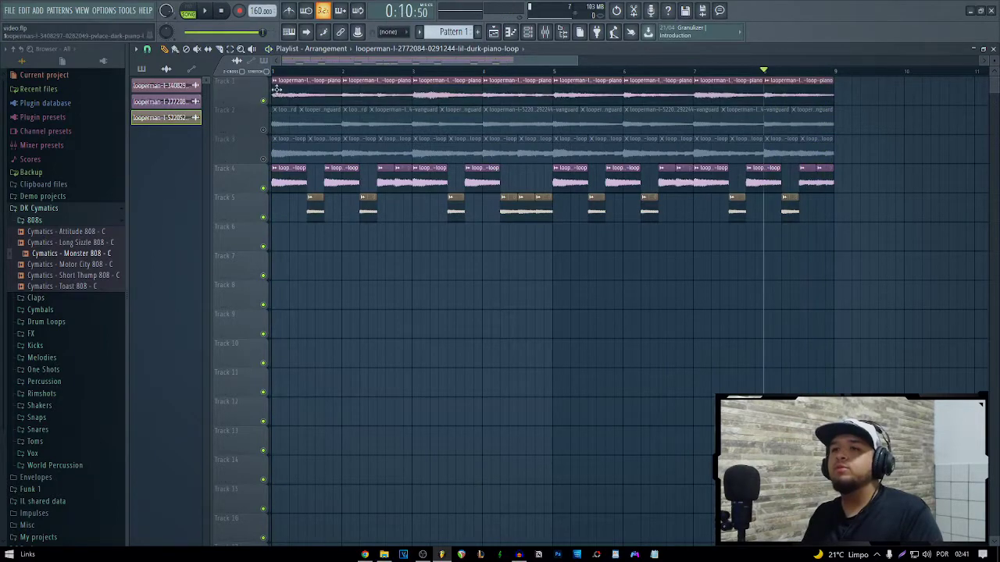
key("space")
key("space")
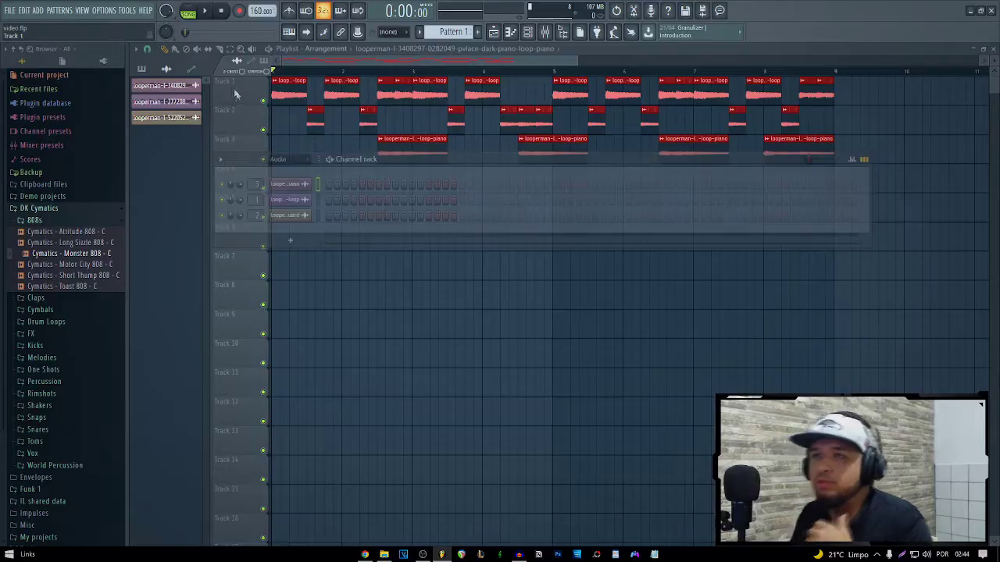
Step: Consolidate the piano slices on Track 1 into a single audio clip
right_click(246, 79)
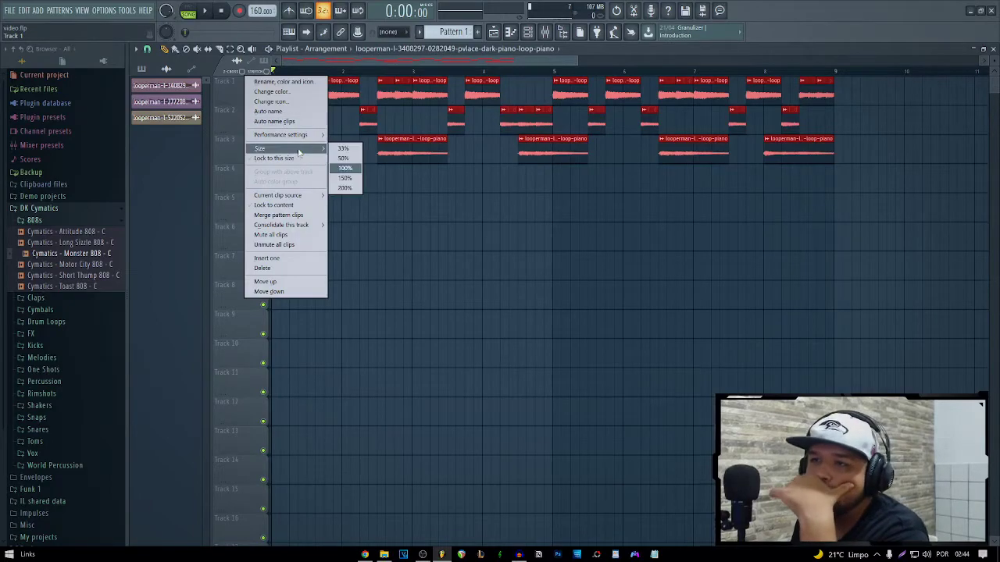
mouse_move(297, 225)
left_click(348, 225)
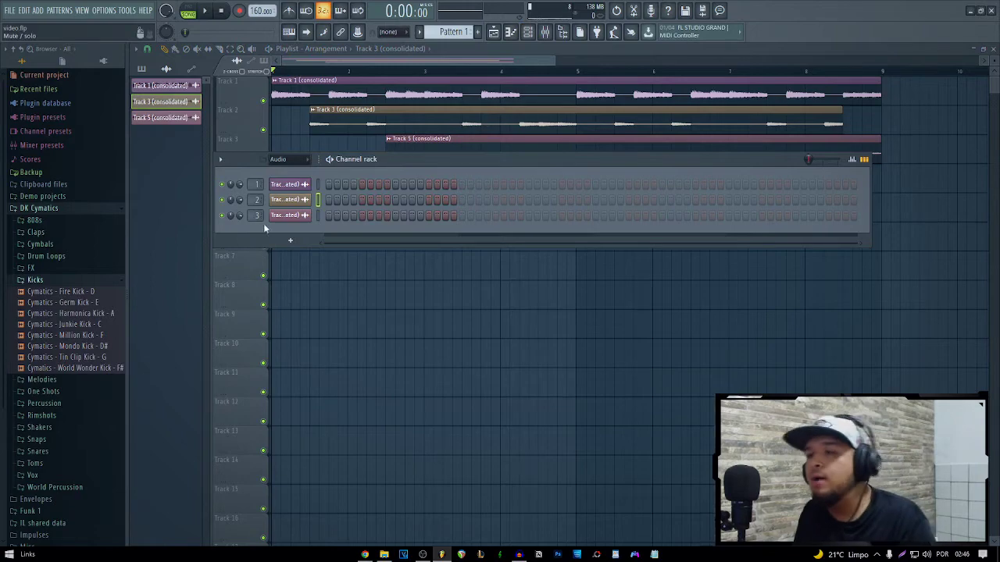
Step: Examine the effect plugins available for slot 2 of mixer Insert 3
key("F9")
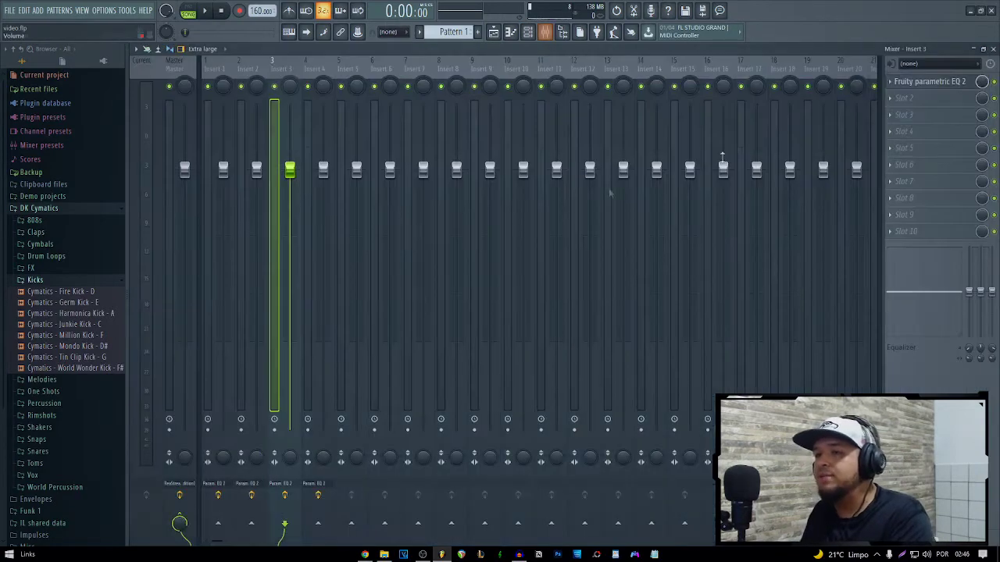
left_click(885, 98)
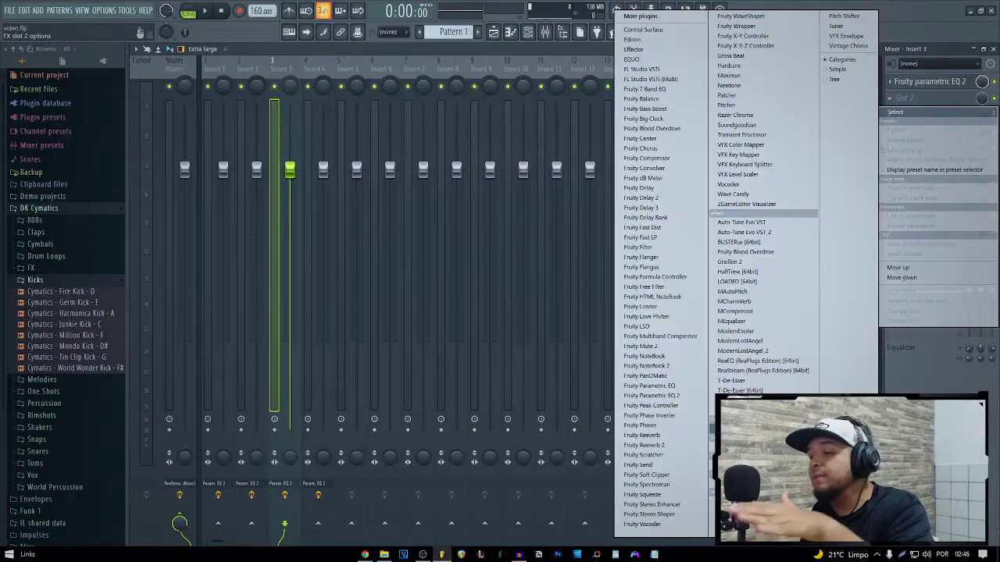
left_click(952, 55)
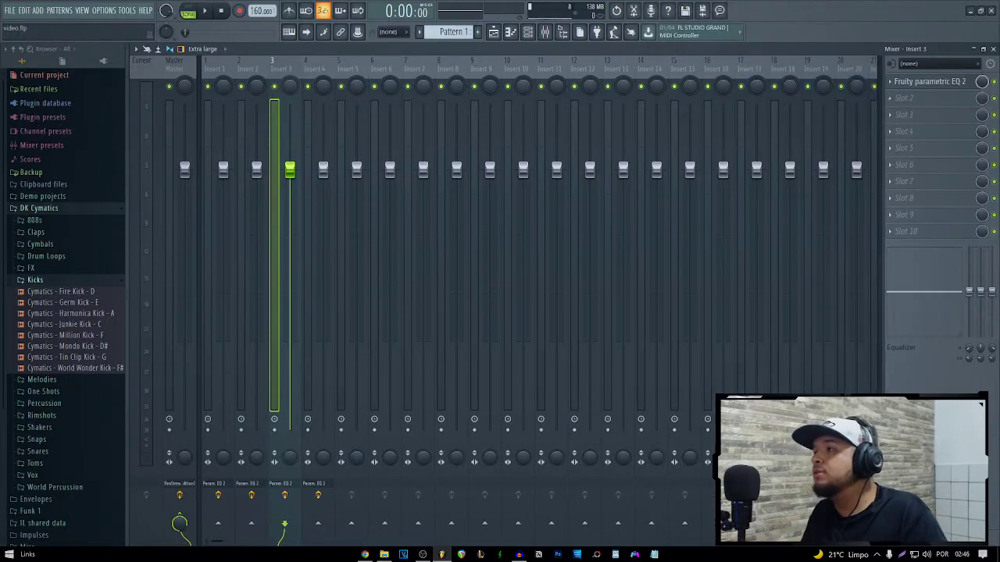
left_click(993, 49)
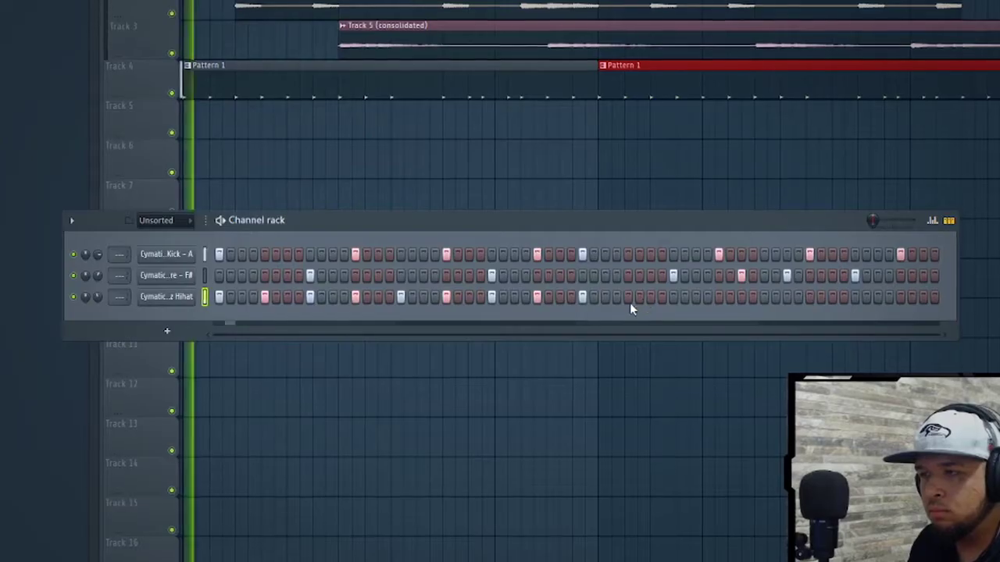
Step: Continue the Blitz Hihat pattern with a hit every four steps from step 41 to step 61
left_click(675, 297)
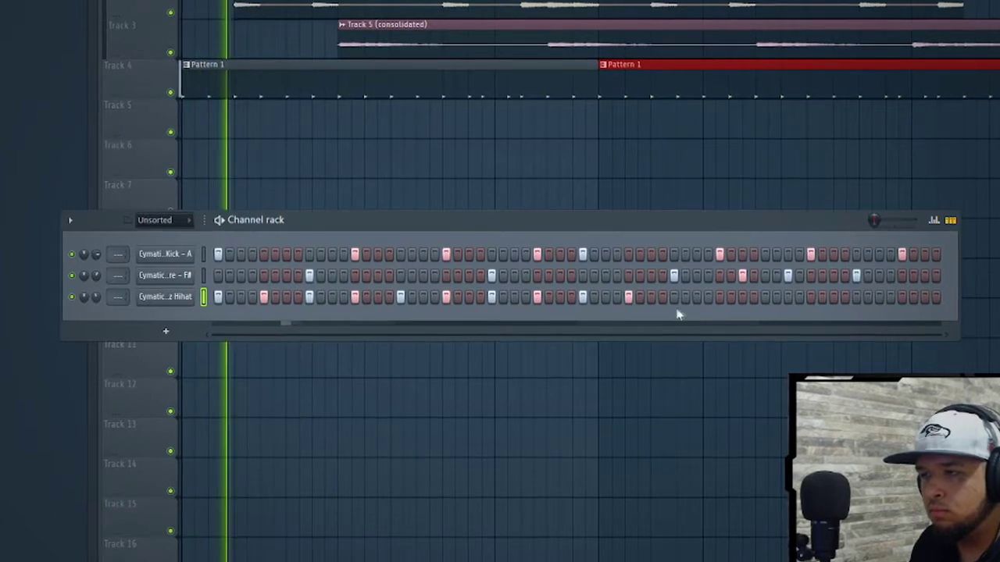
left_click(721, 296)
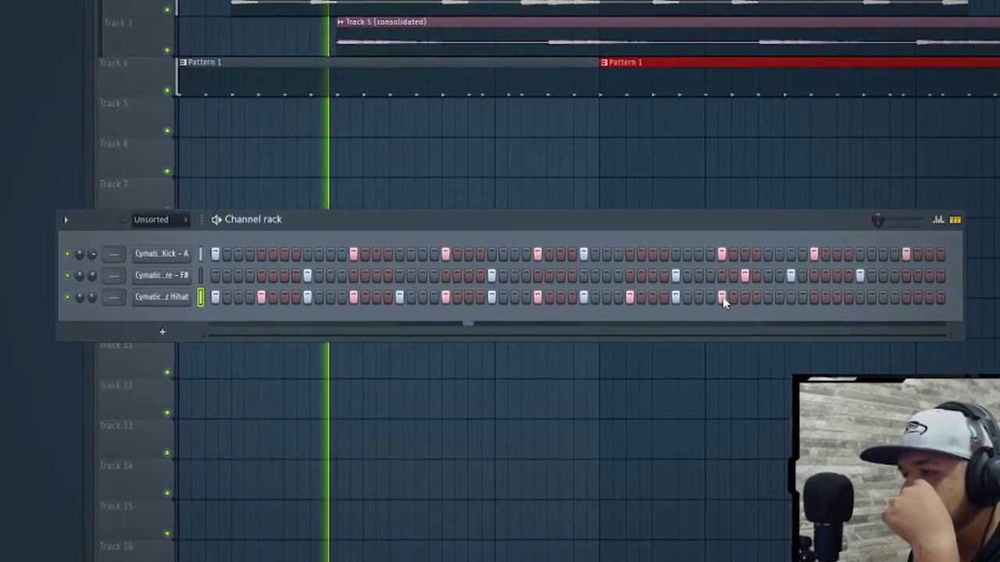
left_click(772, 297)
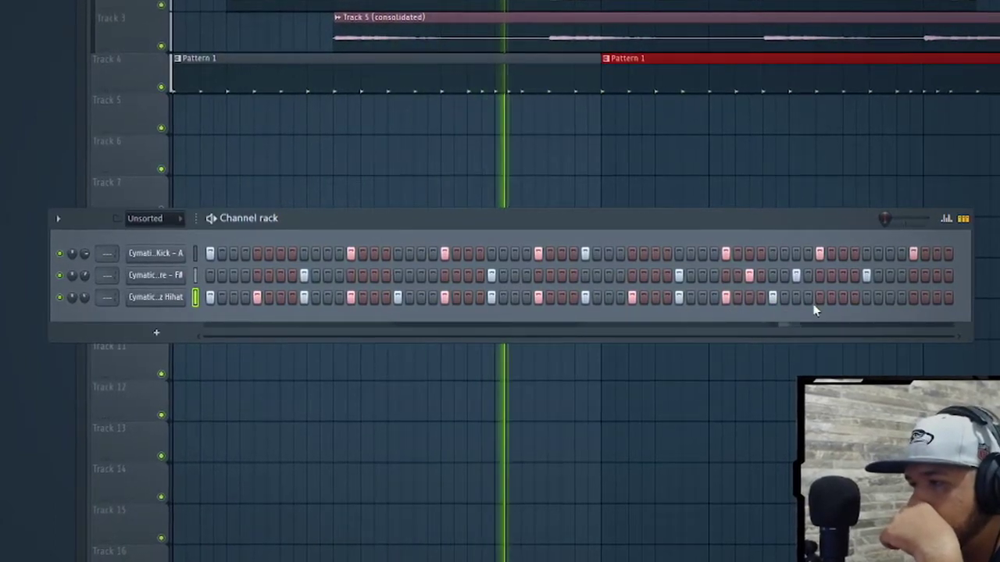
left_click(821, 299)
left_click(870, 297)
left_click(917, 297)
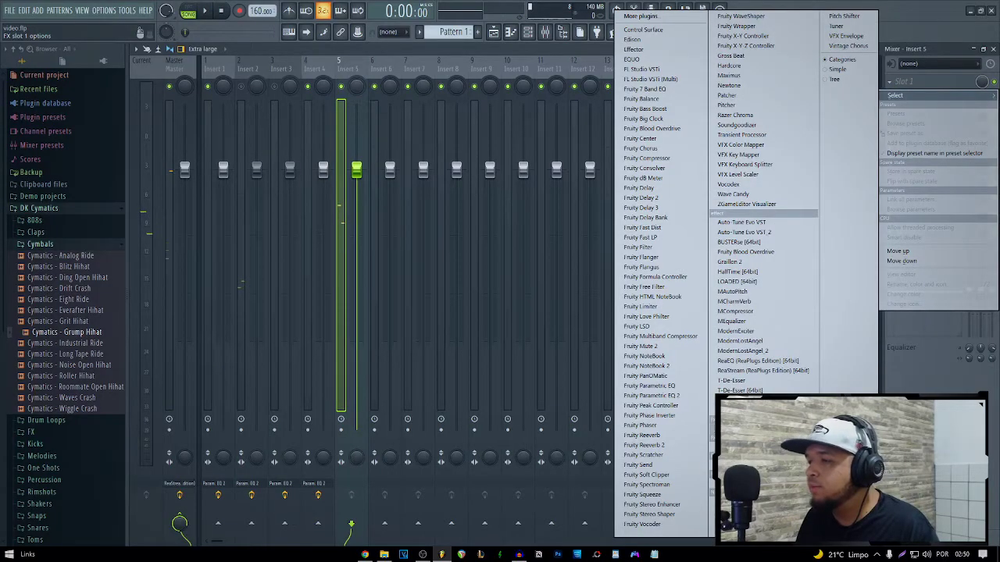
Step: Load HalfTime into slot 1 of mixer Insert 5 and close the windows that are no longer needed
left_click(737, 271)
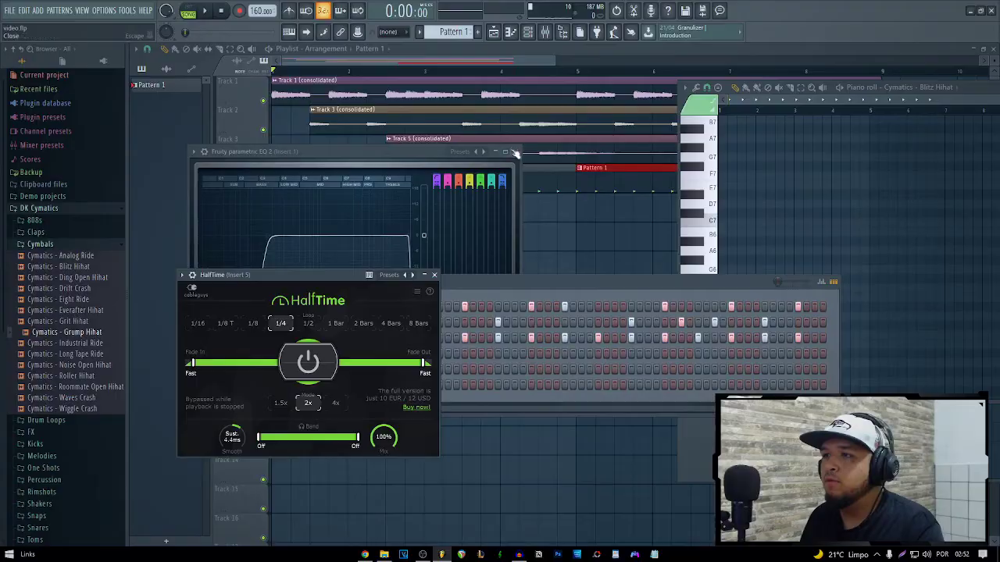
left_click(514, 153)
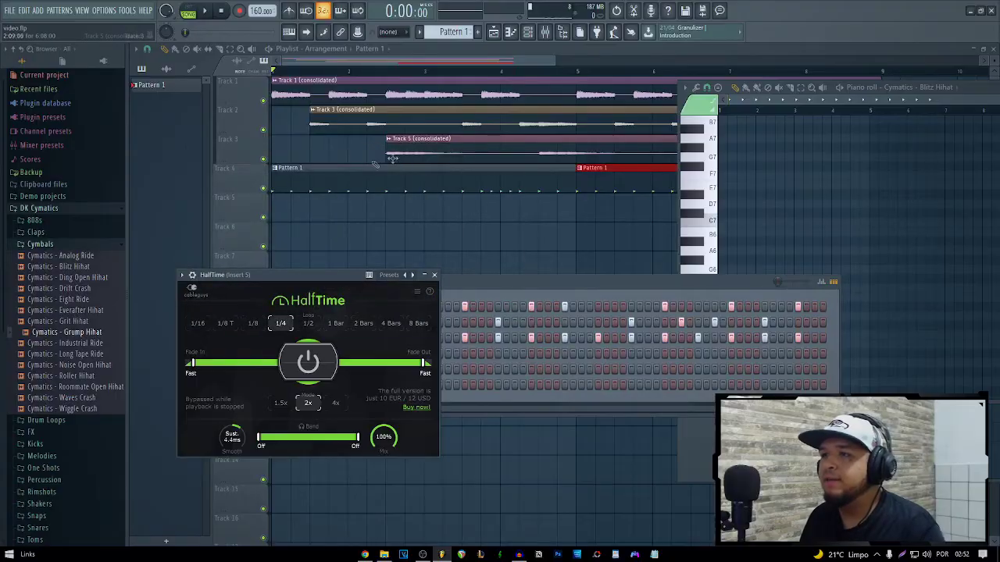
key("F12")
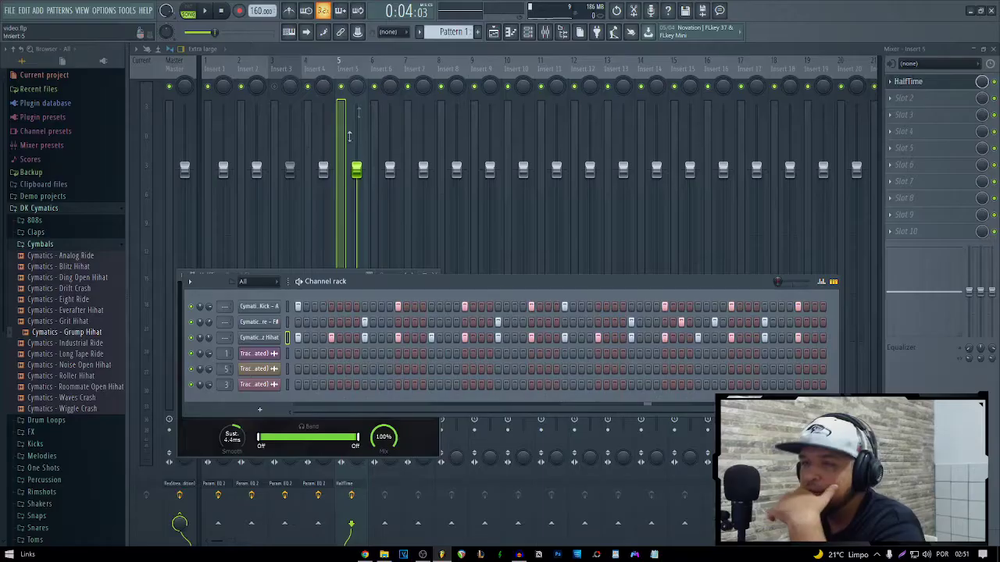
key("F6")
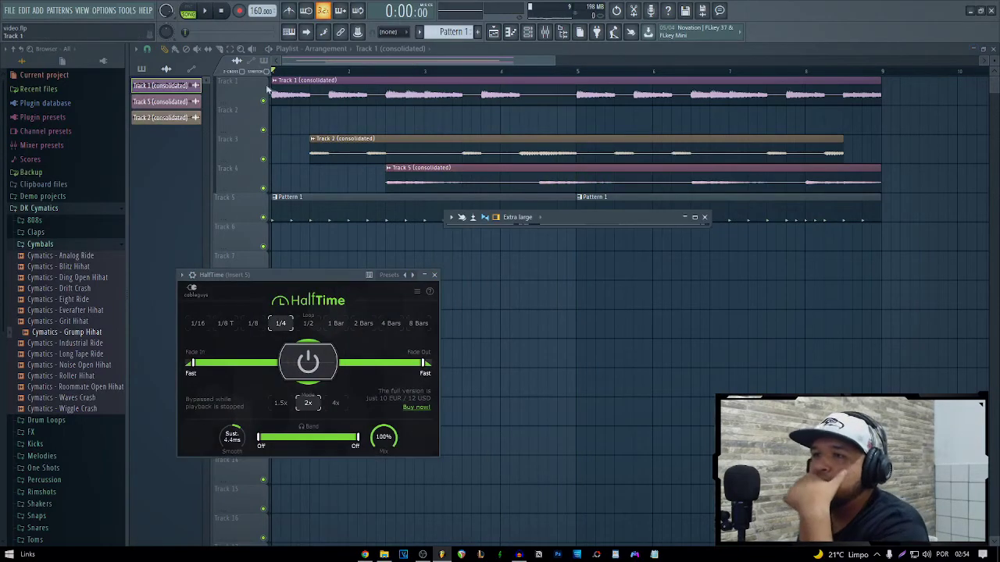
Step: Consolidate Track 1 again and set the loop length of HalfTime on Insert 5 to 1/2
right_click(247, 81)
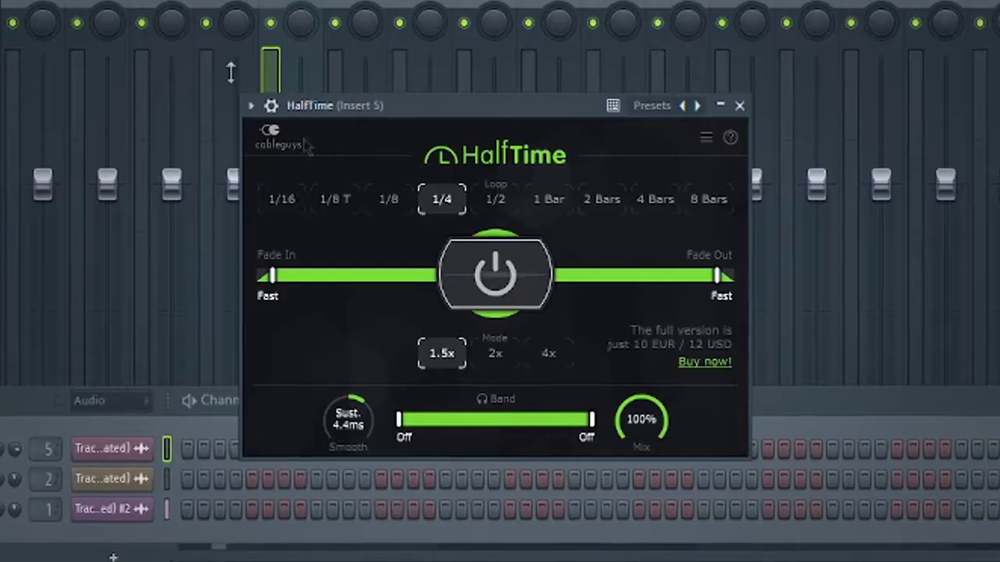
left_click(391, 202)
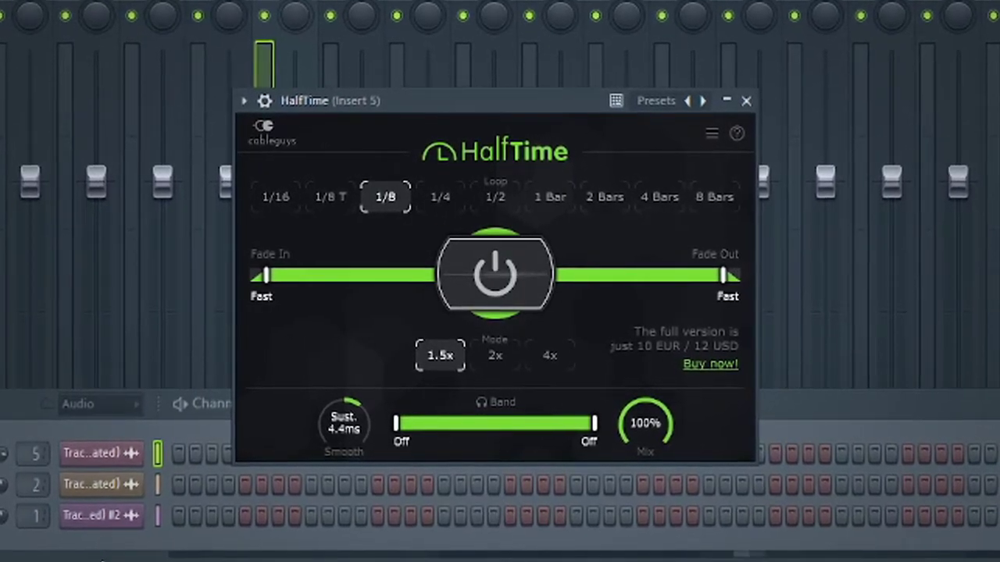
left_click(497, 197)
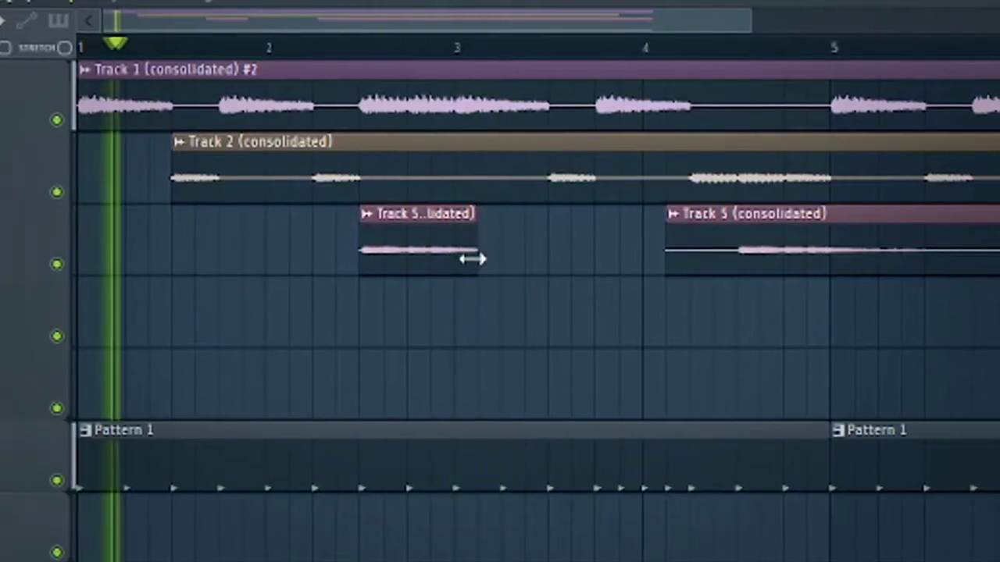
Step: Shorten the first Track 5 (consolidated) clip so that it ends at bar 3
left_click_drag(432, 155, 420, 155)
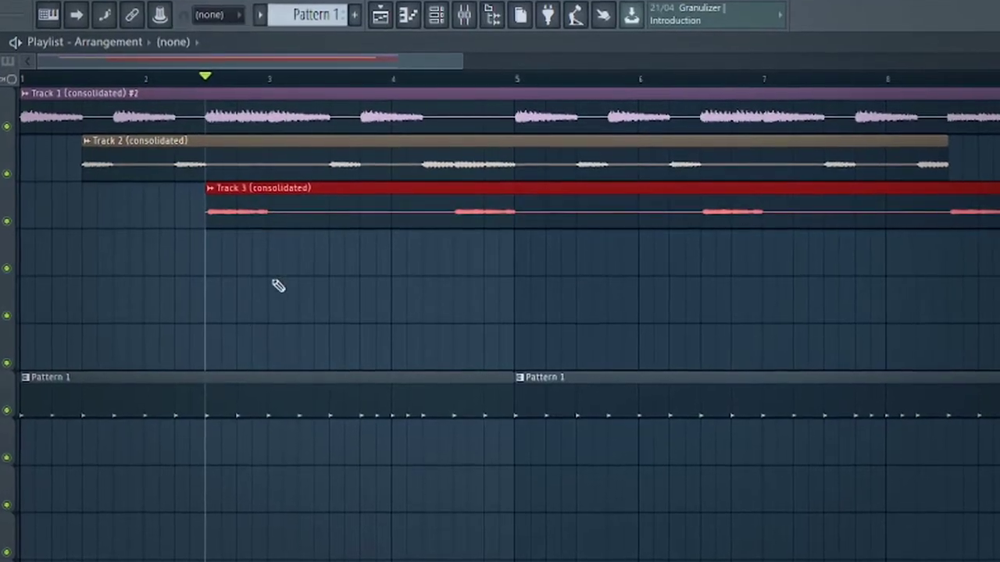
Step: Move both Pattern 1 clips up to Track 4, directly below the Track 3 audio clip, and play the arrangement
left_click_drag(237, 278, 537, 464)
key("shift+Up")
key("shift+Up")
key("shift+Up")
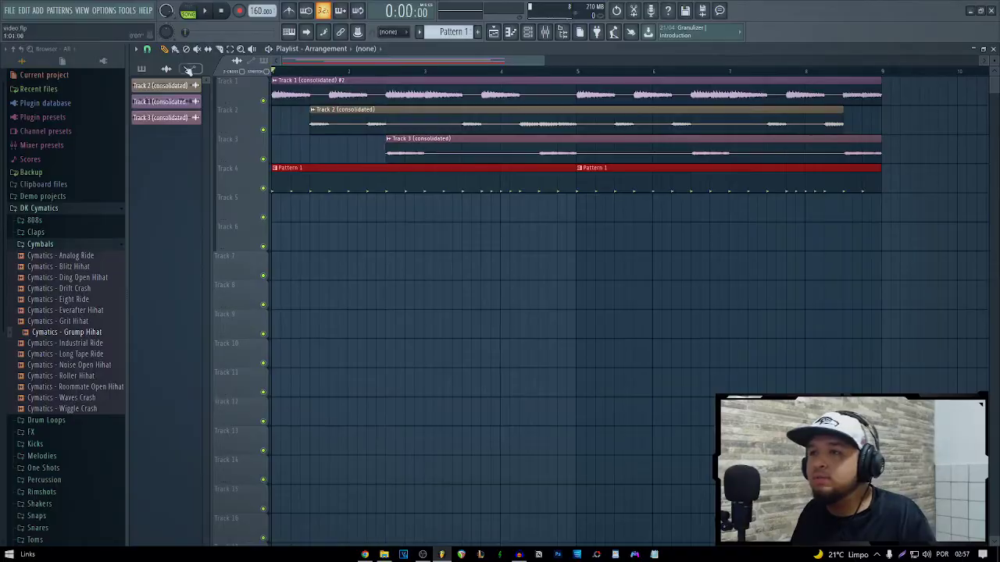
key("space")
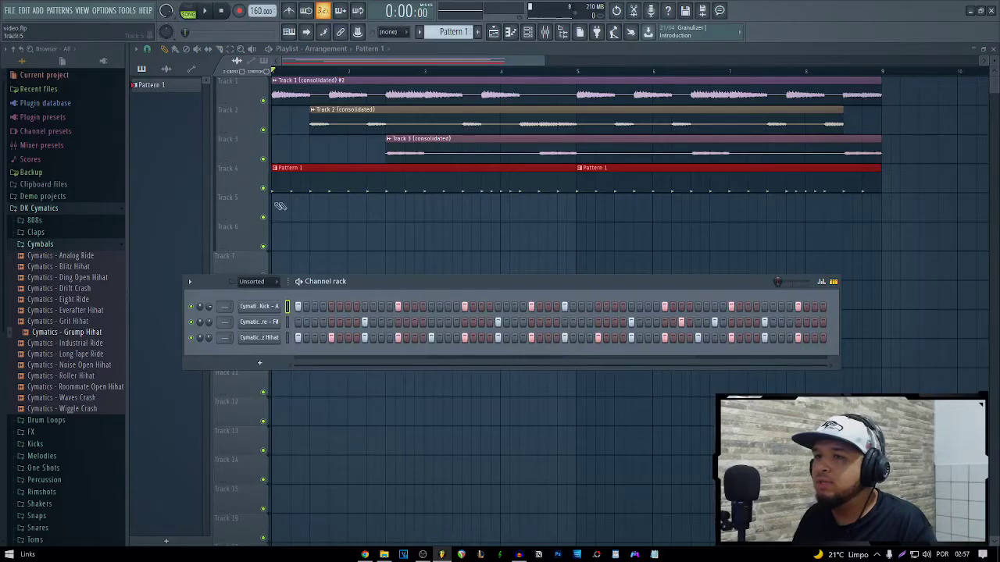
Step: Move all playlist clips down together so that they occupy Tracks 5 to 8
key("F6")
key("ctrl+a")
key("shift+Down")
key("shift+Down")
key("shift+Down")
key("shift+Down")
key("shift+Down")
key("shift+Down")
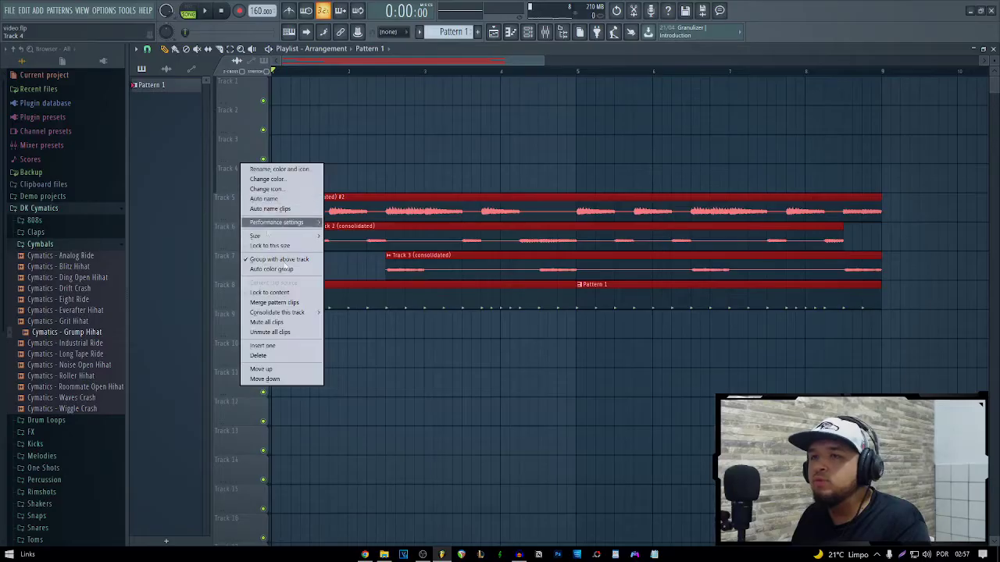
Step: Remove the empty tracks above the clips, working upward from Track 4, so that the clips start at Track 1
left_click(262, 368)
right_click(243, 148)
left_click(266, 339)
right_click(254, 119)
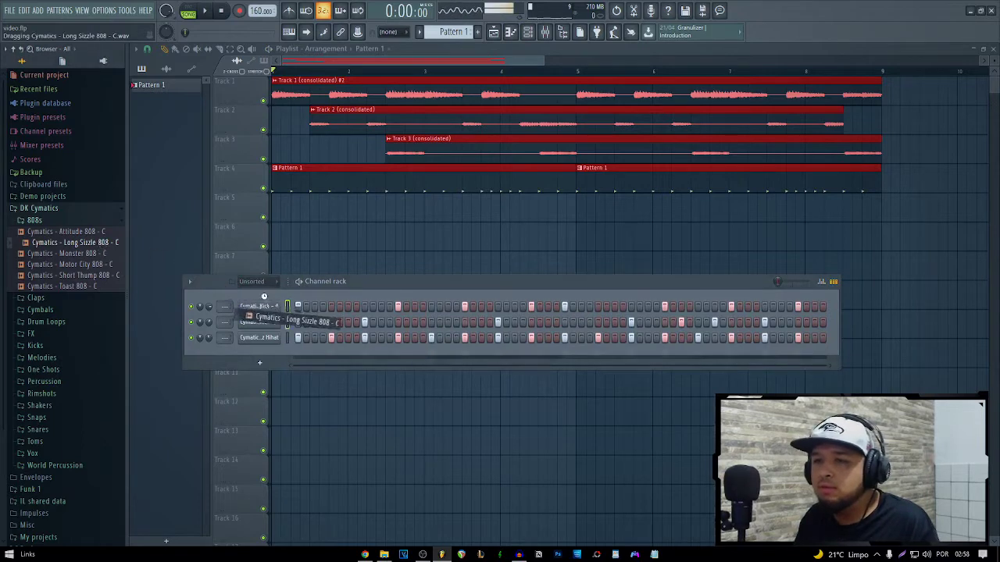
Step: Add the Cymatics - Long Sizzle 808 - C sample as a channel and open its piano roll beside the F#m scale image
left_click_drag(270, 309, 269, 307)
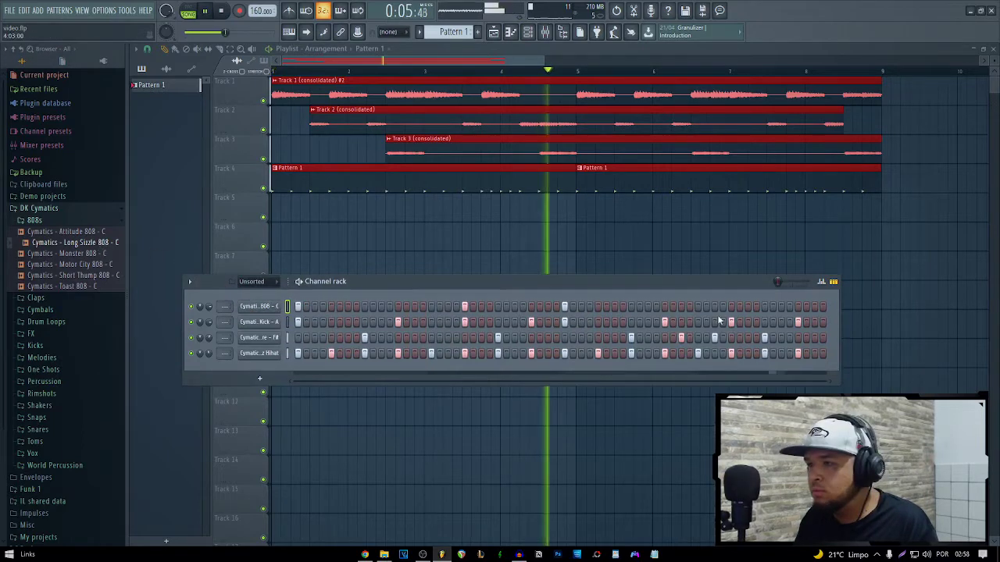
right_click(270, 310)
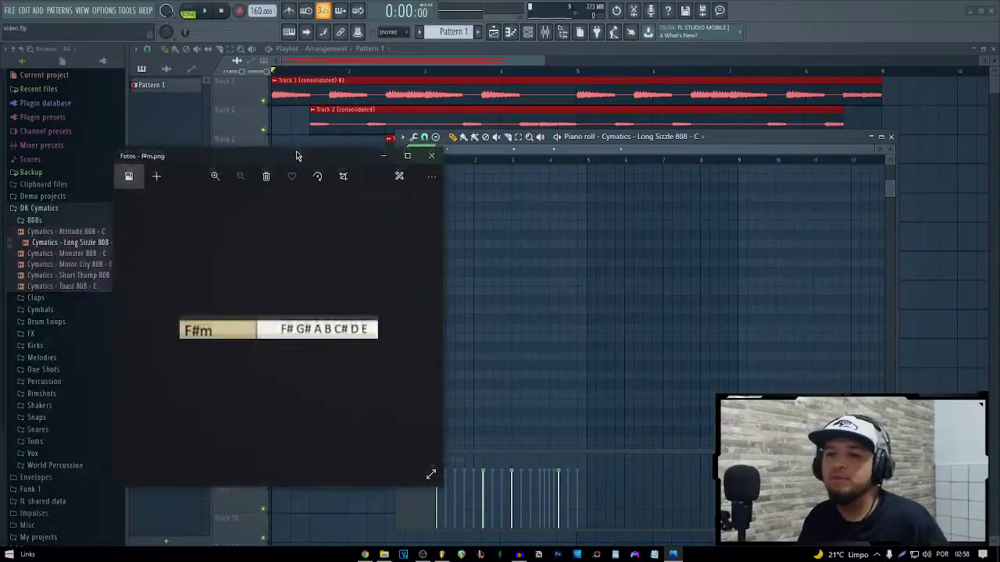
left_click_drag(299, 157, 253, 123)
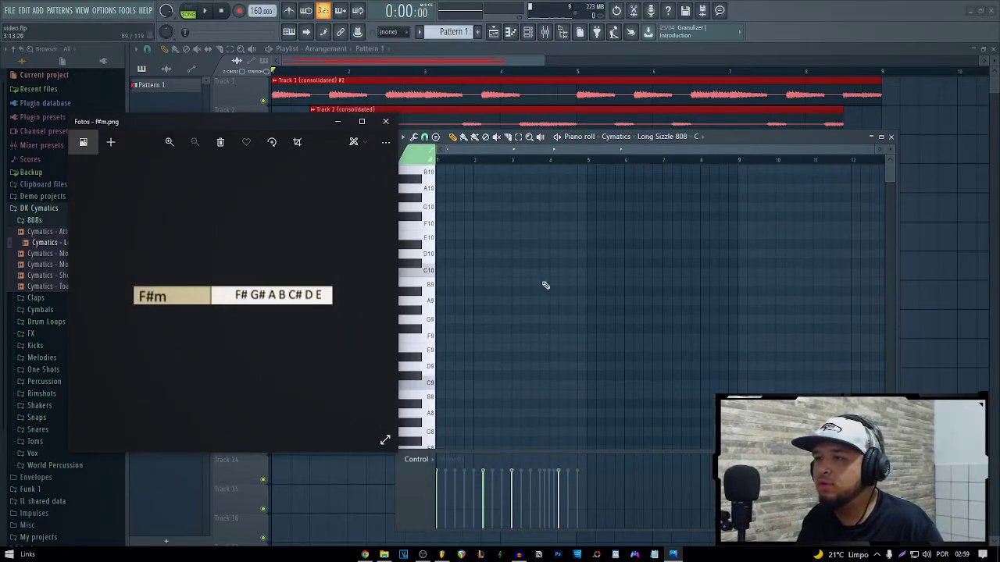
scroll(535, 279, "down", 5)
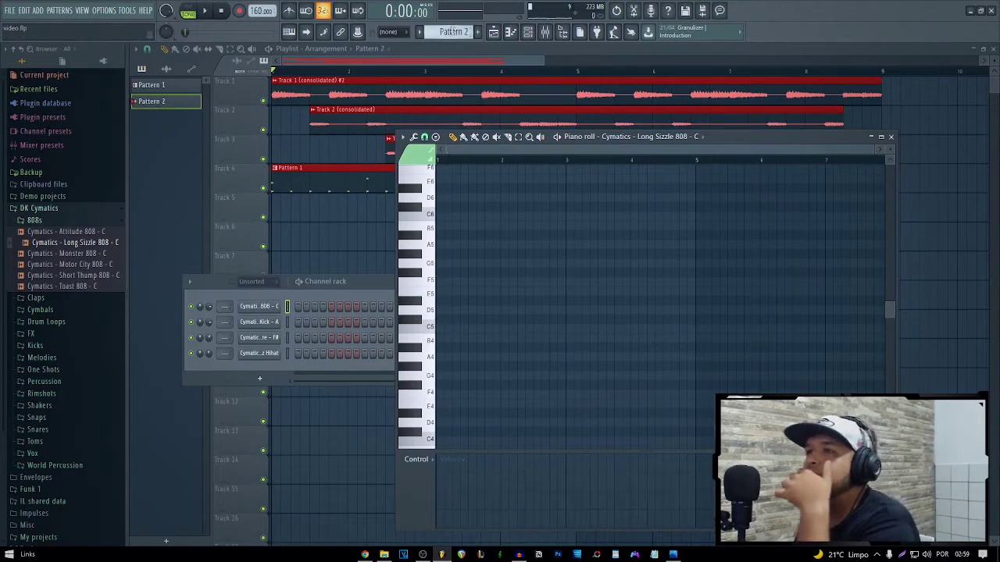
Step: Transfer the 808 notes from Pattern 1 to Pattern 2 and place Pattern 2 at the start of Track 5
right_click(274, 306)
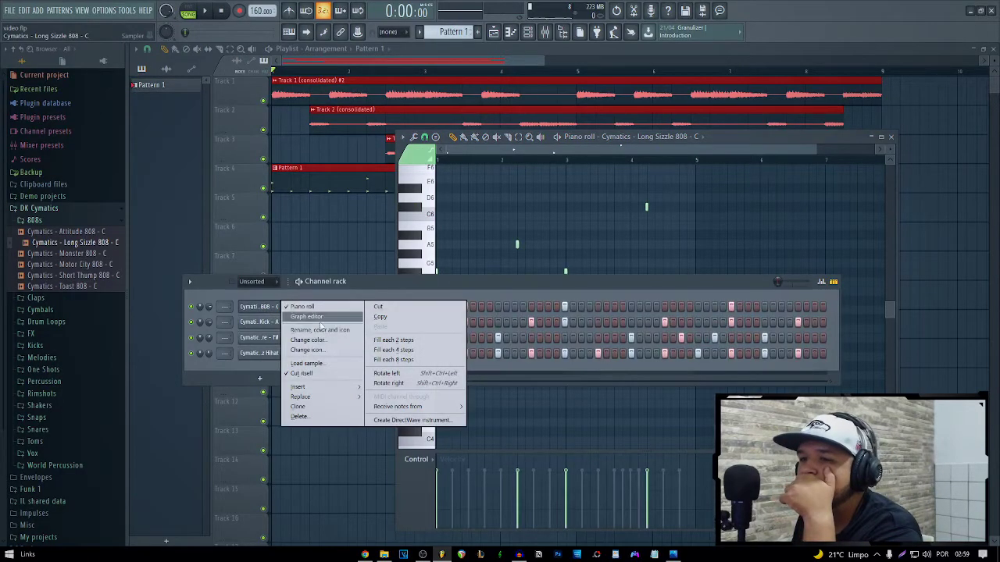
left_click(406, 309)
scroll(454, 35, "down", 1)
left_click(292, 207)
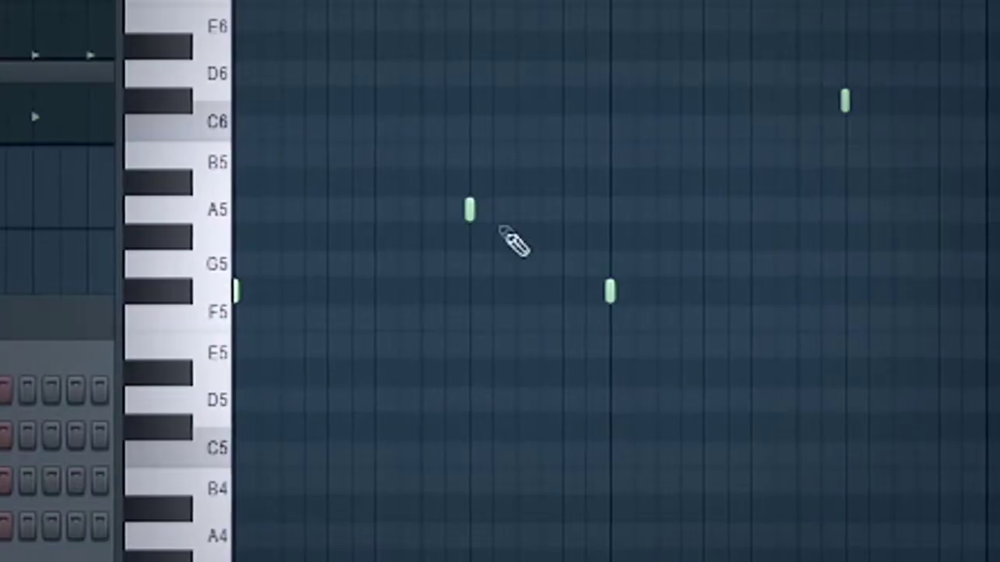
Step: Rework the 808 line in Pattern 2 by taking out the A5 note and replacing the E5 note with D5
key("space")
left_click(468, 208)
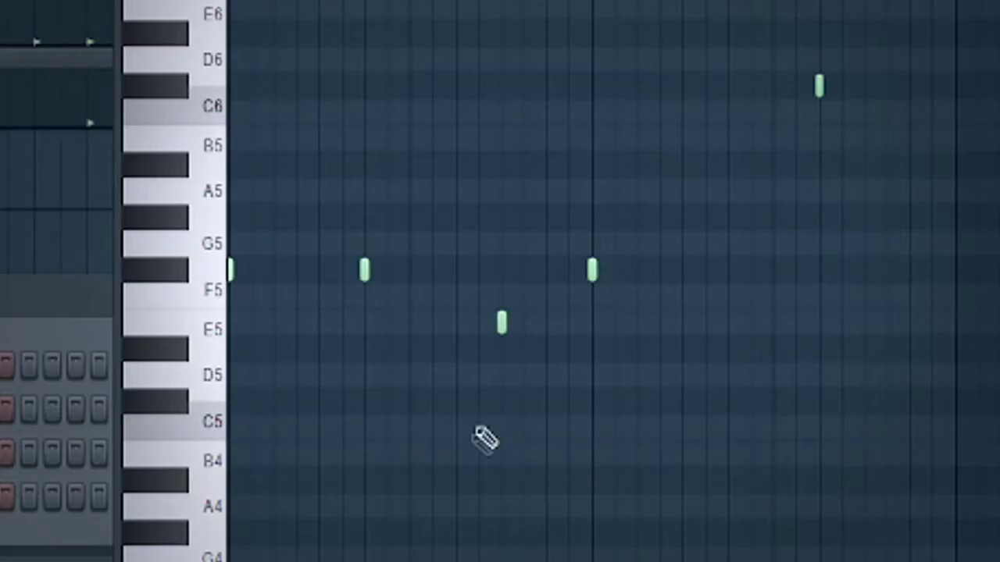
key("space")
left_click(495, 375)
right_click(493, 325)
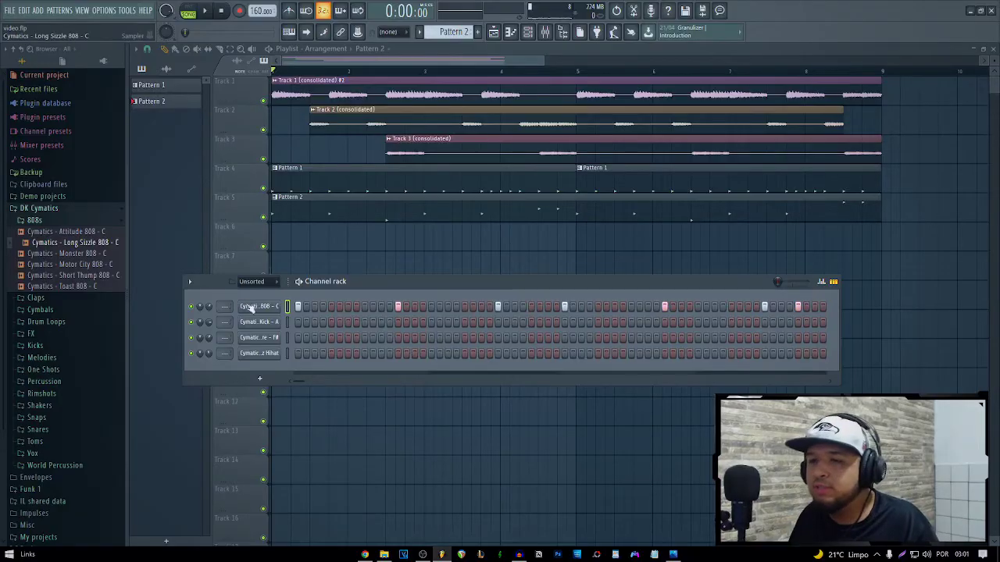
Step: Add a Harmor synth channel to the channel rack in Pattern 1
scroll(451, 30, "up", 1)
left_click(259, 378)
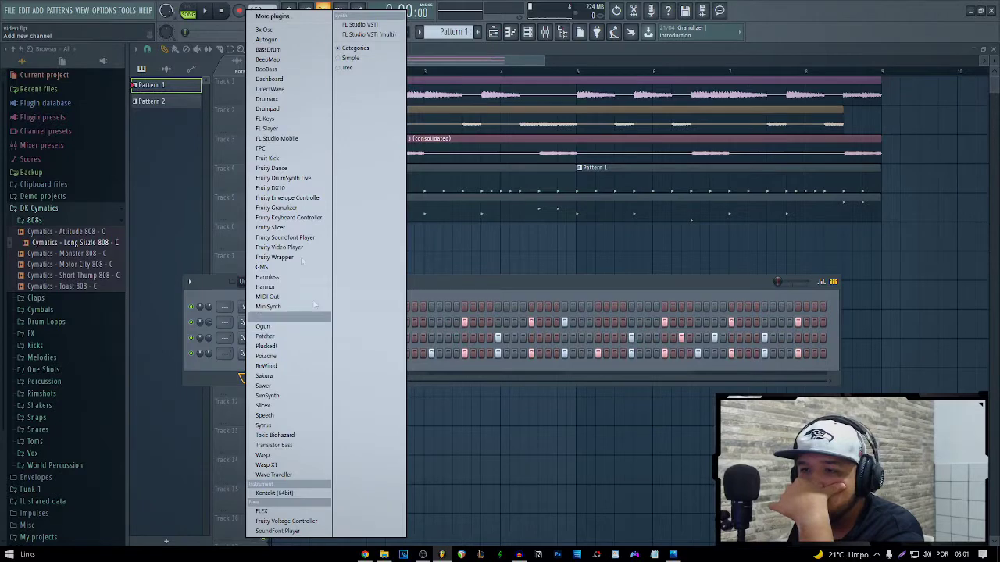
left_click(265, 286)
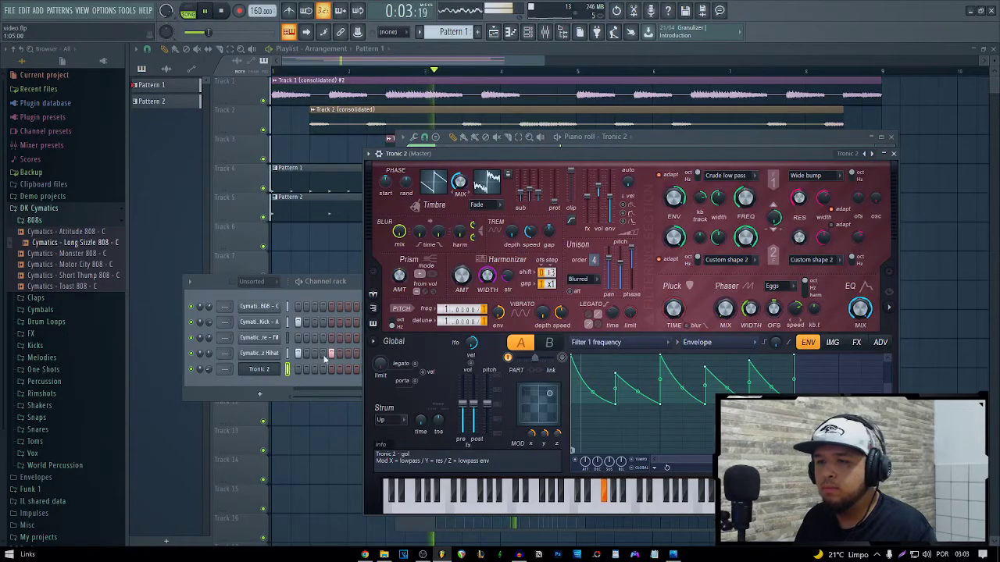
Step: Draw a long F#5 note across bars 1 to 4 in the Harmor channel's piano roll
key("space")
key("F7")
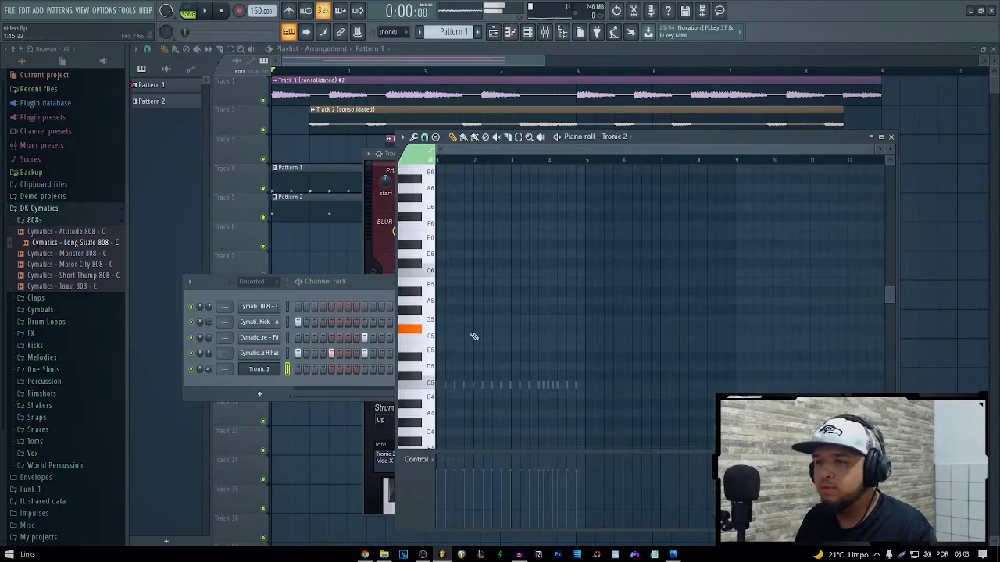
key("space")
left_click_drag(440, 329, 588, 328)
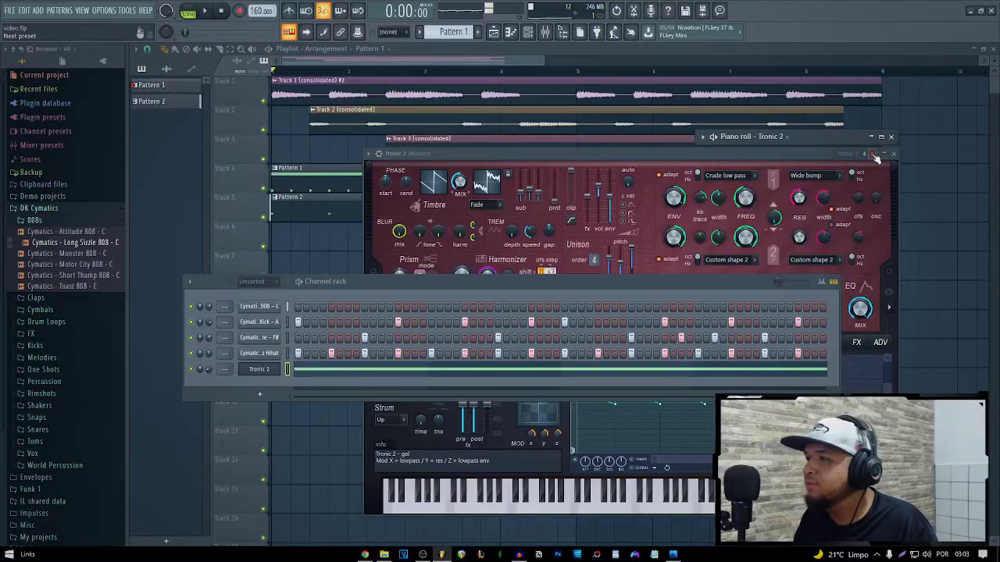
Step: Browse and audition Harmor presets, including Basic wobbling and Analog bass 1, to find a melody sound
left_click(875, 154)
key("space")
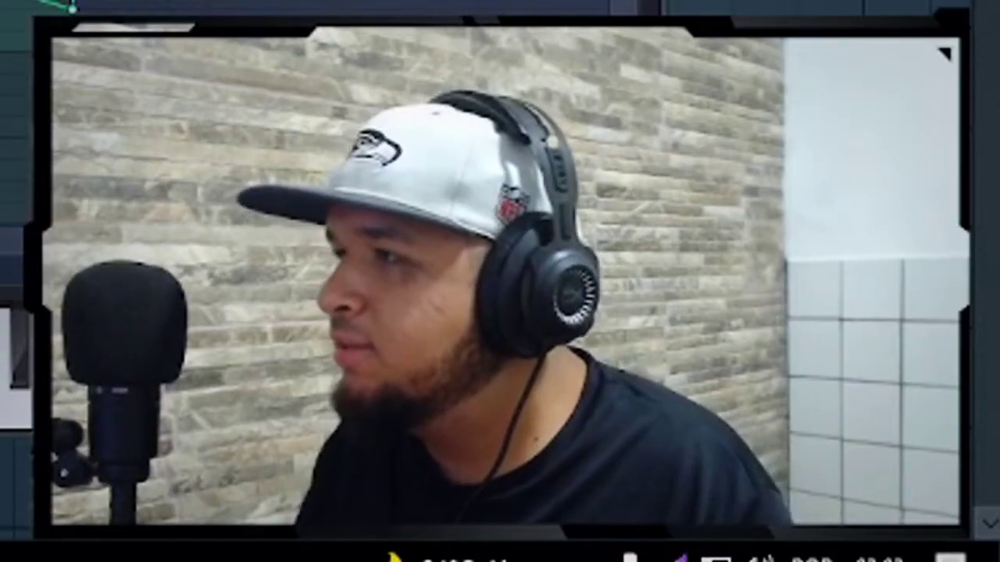
left_click(867, 155)
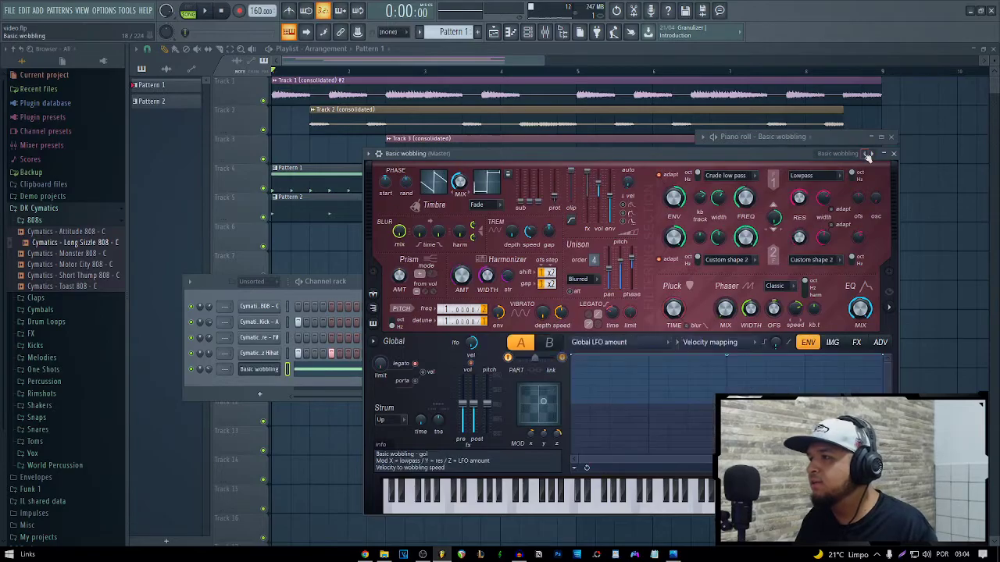
left_click(867, 154)
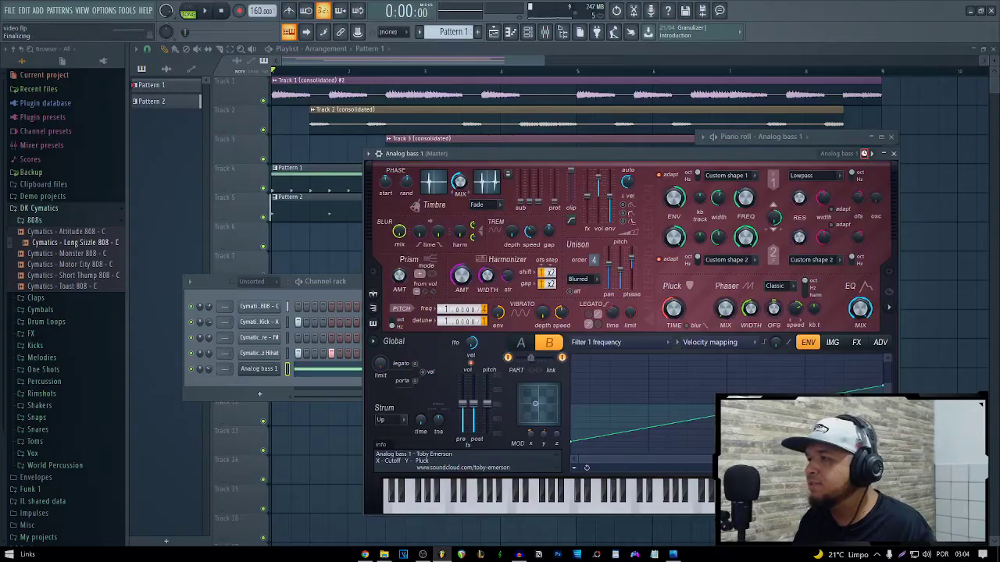
left_click(868, 155)
Step: Raise the melody's B4 note to C#5 during playback and add another Harmor channel
key("space")
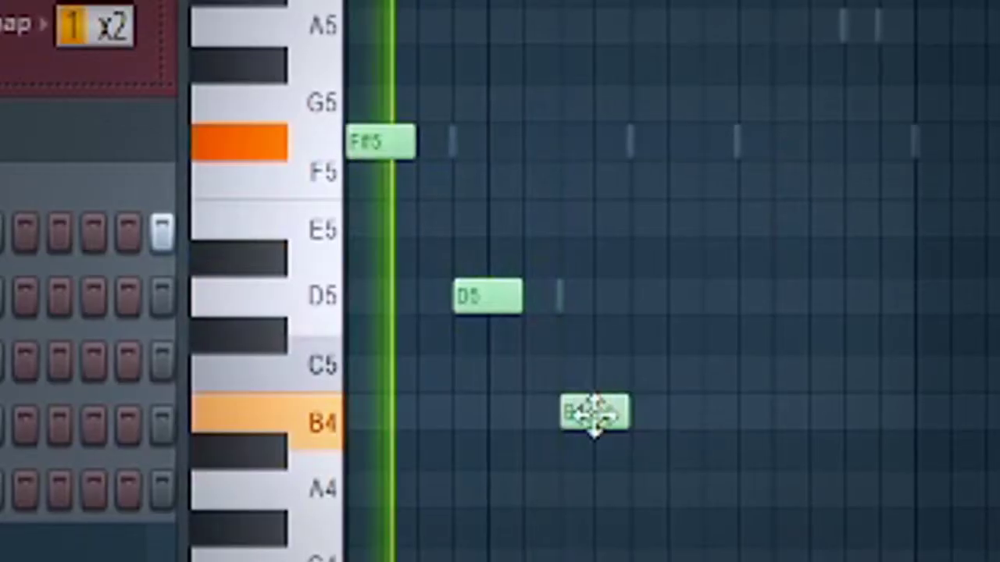
left_click_drag(594, 417, 593, 323)
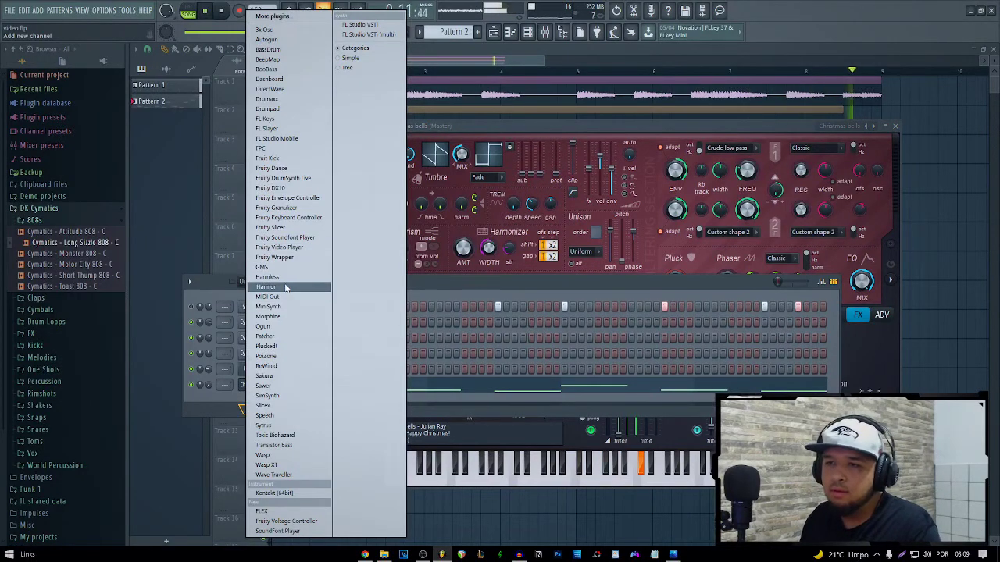
left_click(267, 287)
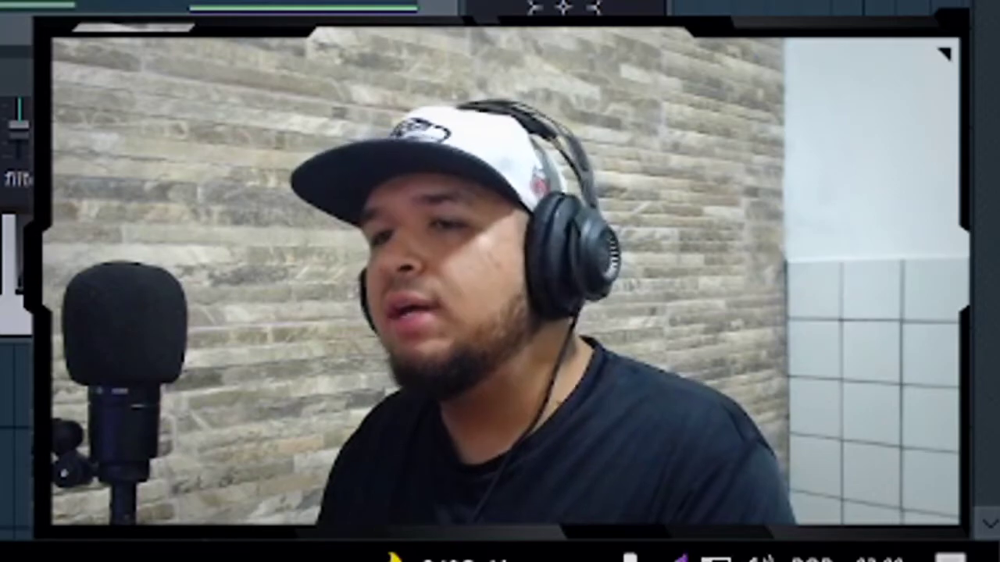